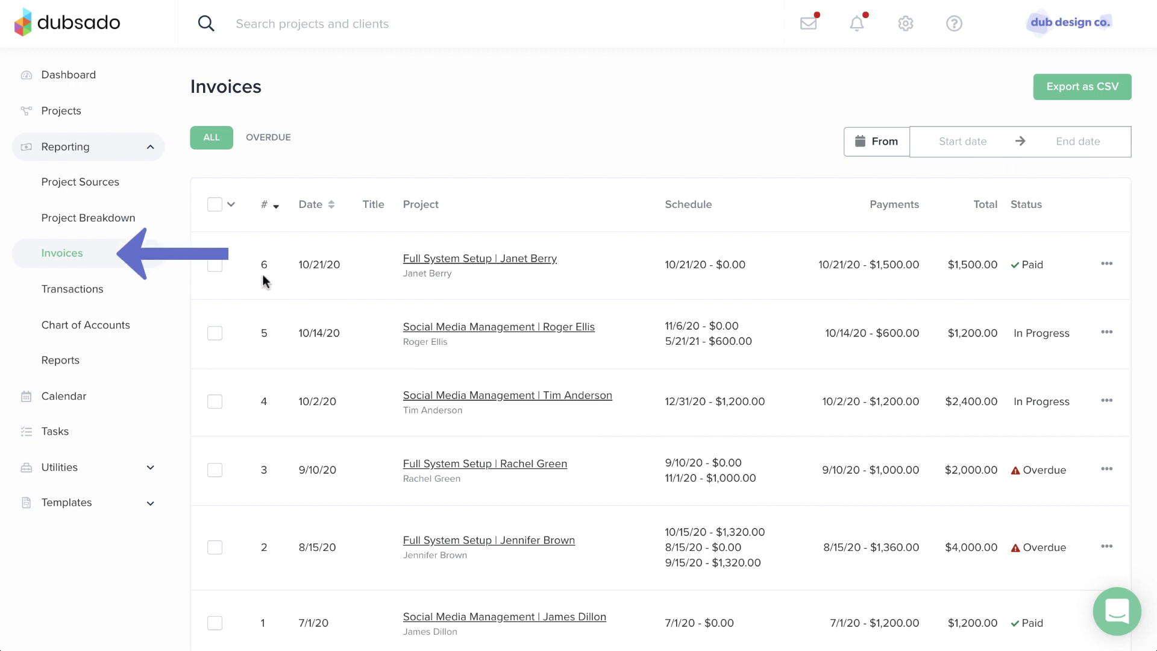
Filter the Invoices report to overdue invoices only, leaving invoices #3 and #2
scroll(359, 294, "down", 1)
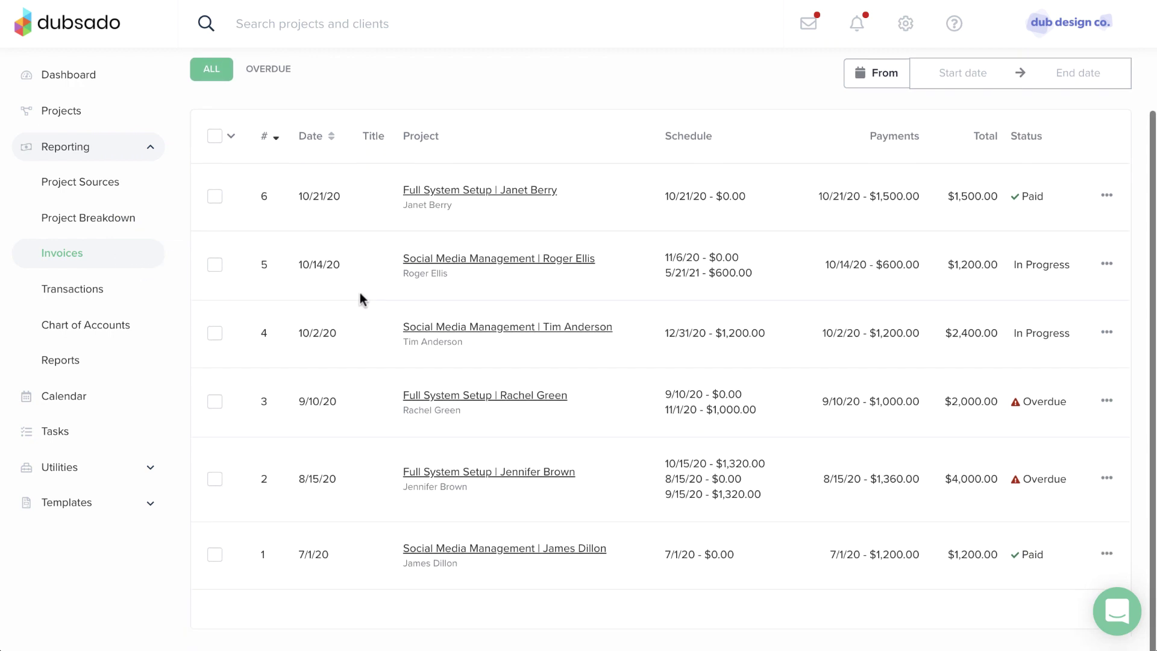
scroll(360, 298, "up", 1)
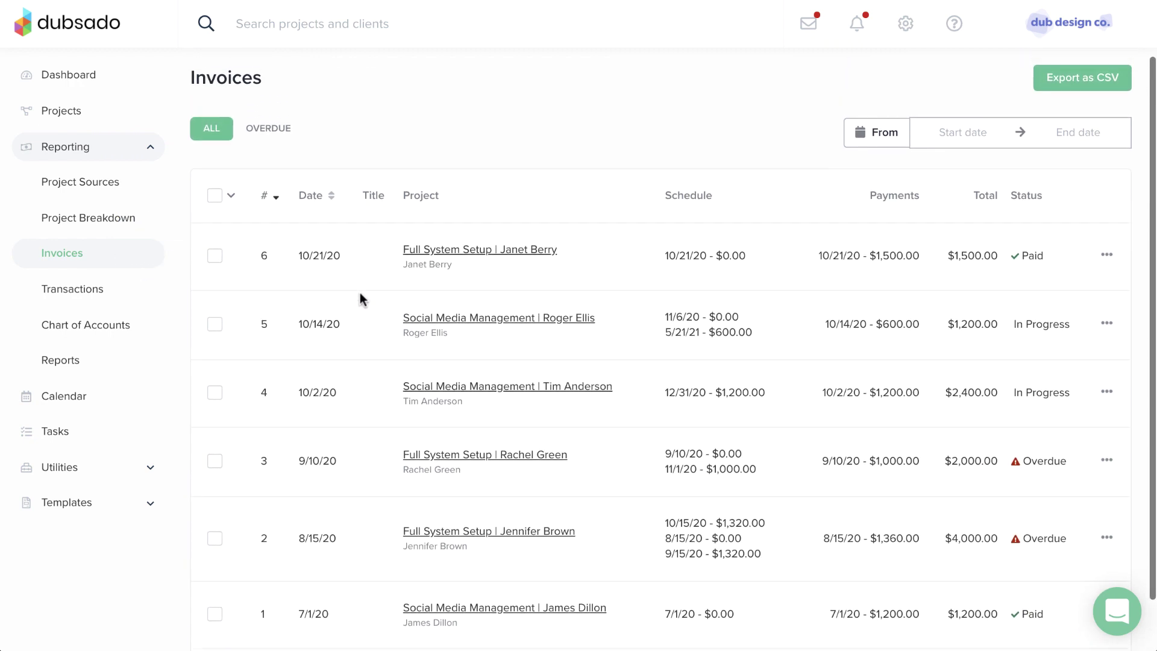
left_click(273, 126)
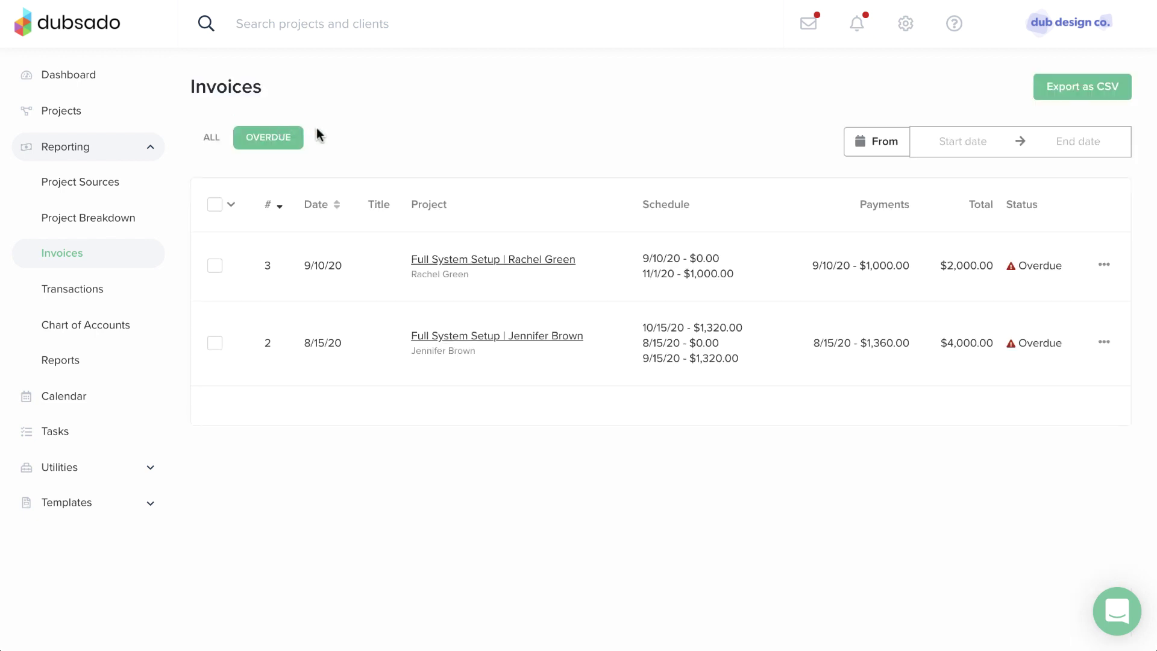
Open Full System Setup invoice 3 and save its Note to Client about the refund
left_click(446, 258)
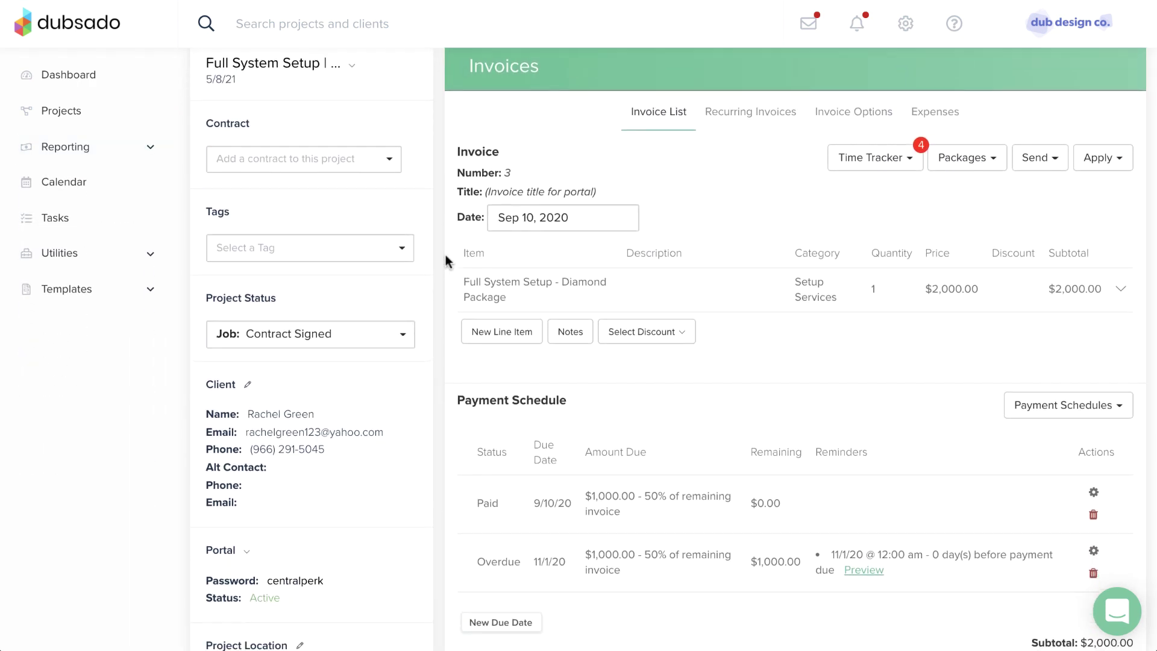
left_click(559, 334)
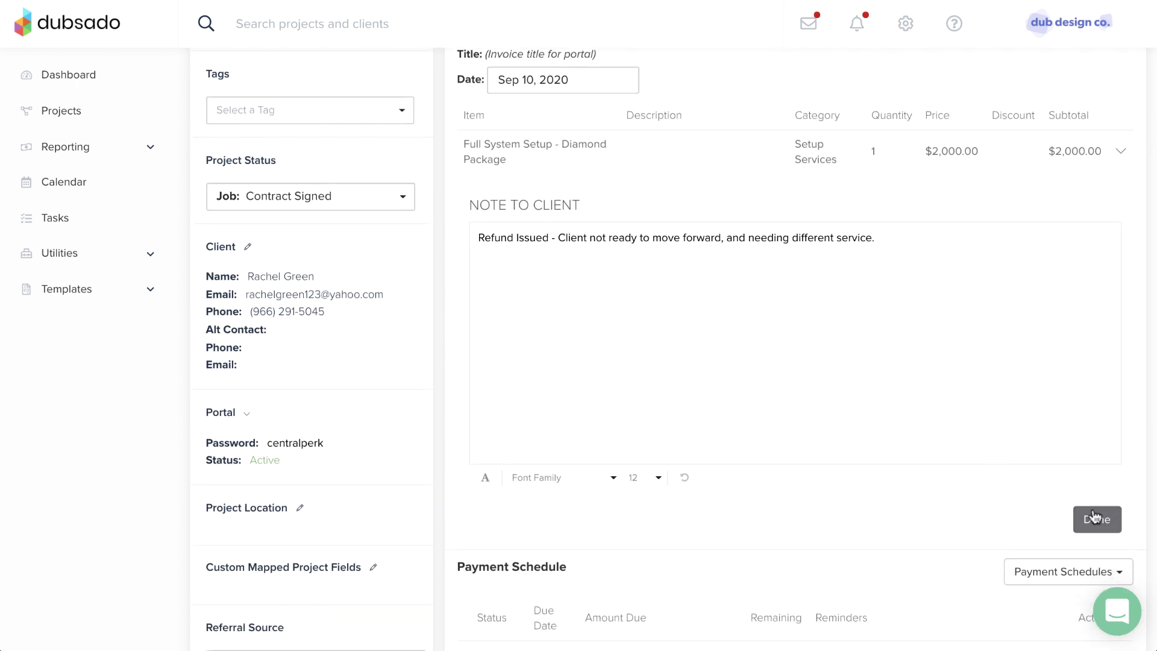
left_click(1094, 517)
scroll(877, 362, "up", 1)
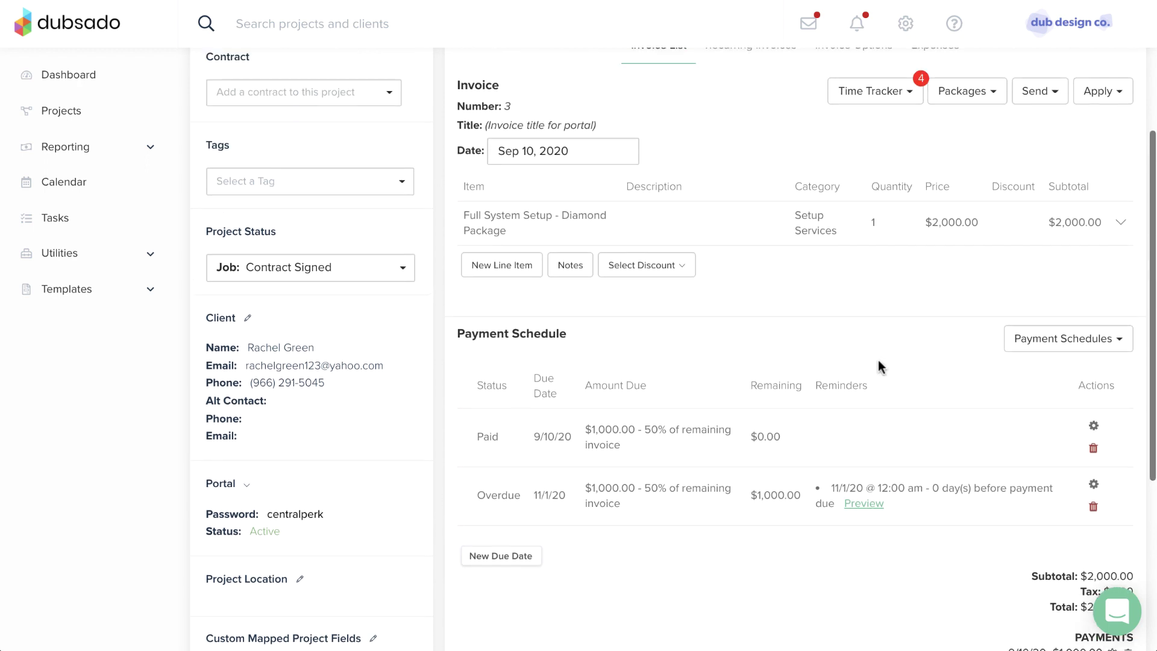
scroll(878, 360, "up", 2)
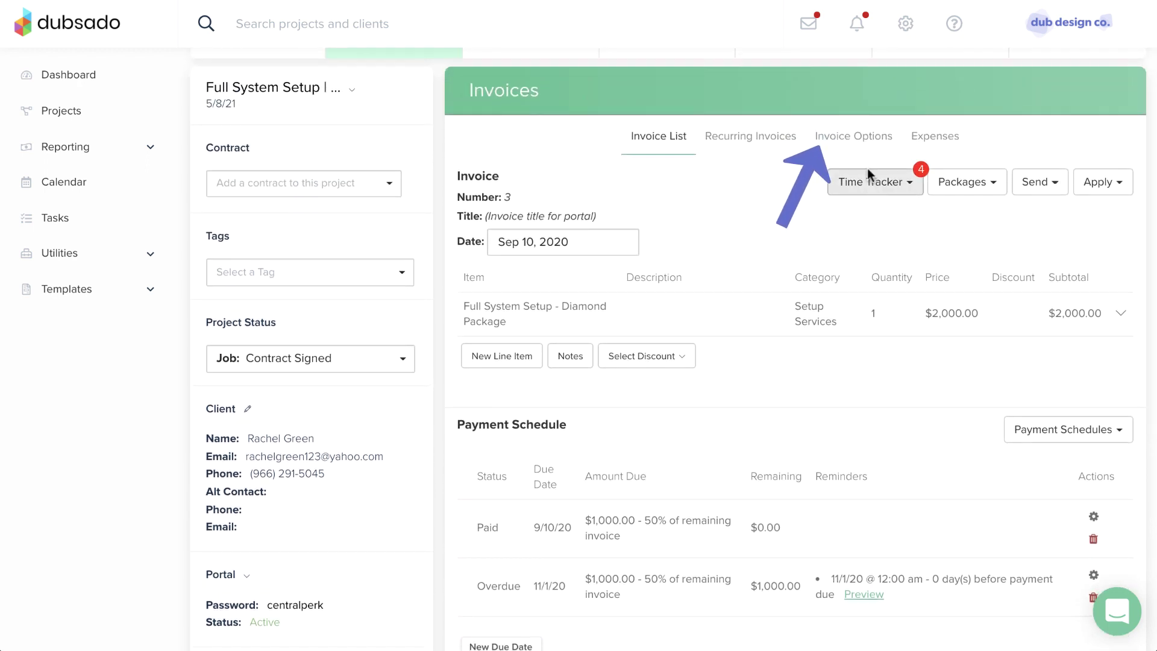
Override invoice 3's payment options to drop Credit Cards, keeping bank payments, PayPal and gratuity
left_click(865, 140)
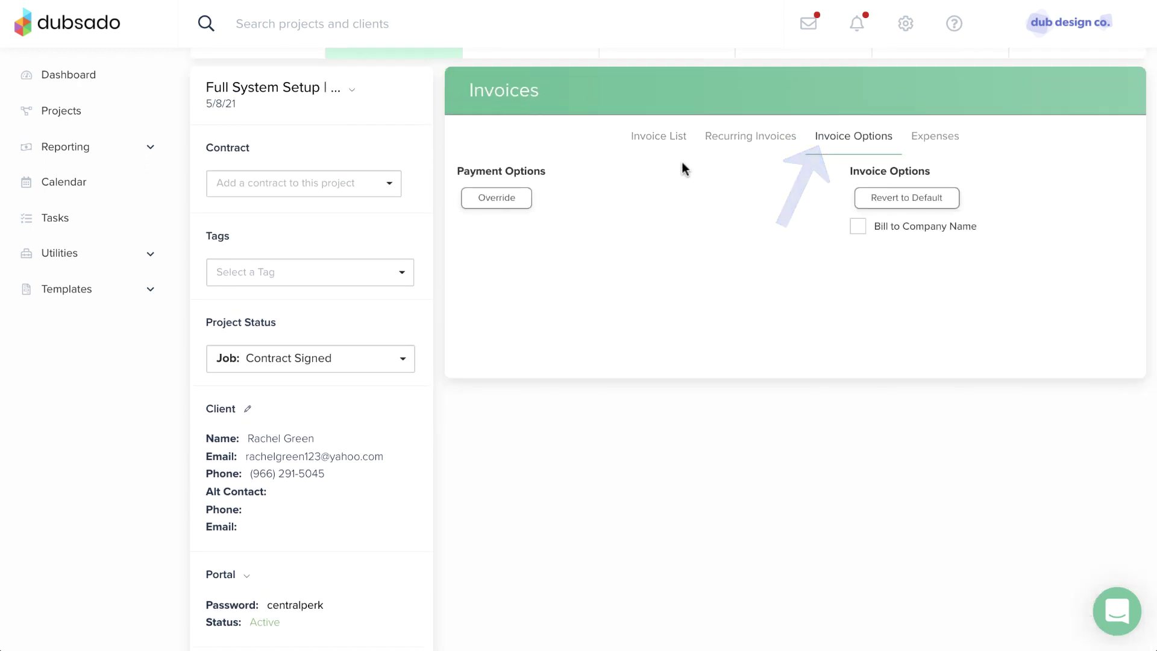
left_click(516, 199)
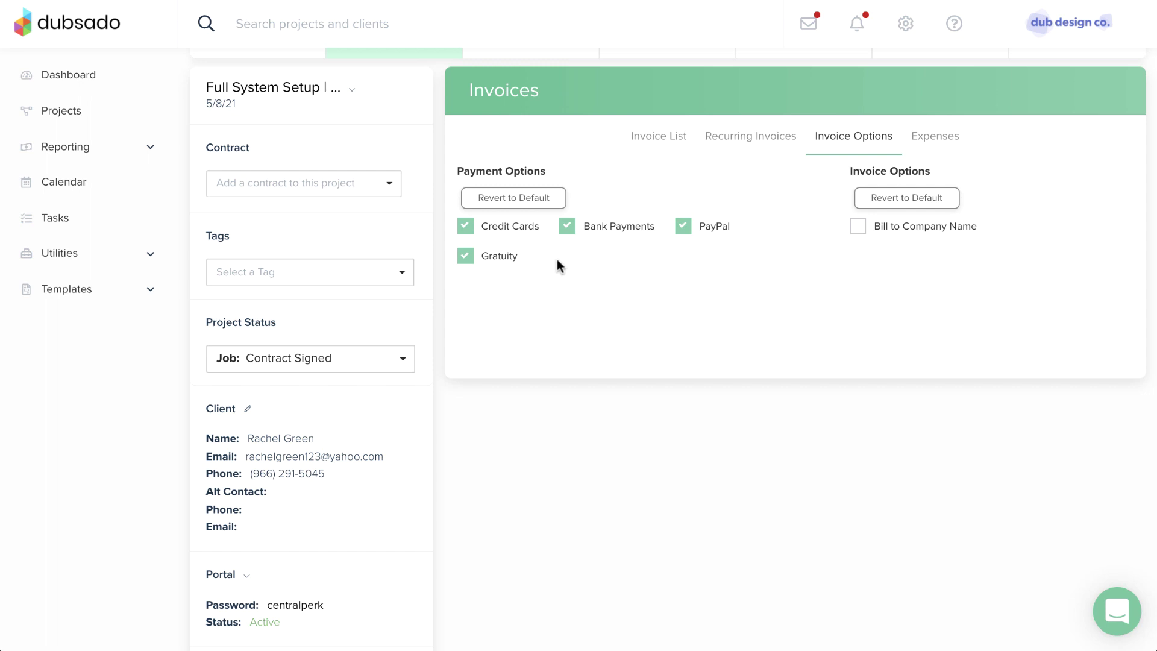
left_click(467, 226)
left_click(483, 298)
Renumber the Full System Setup invoice from 3 to 20
left_click(649, 142)
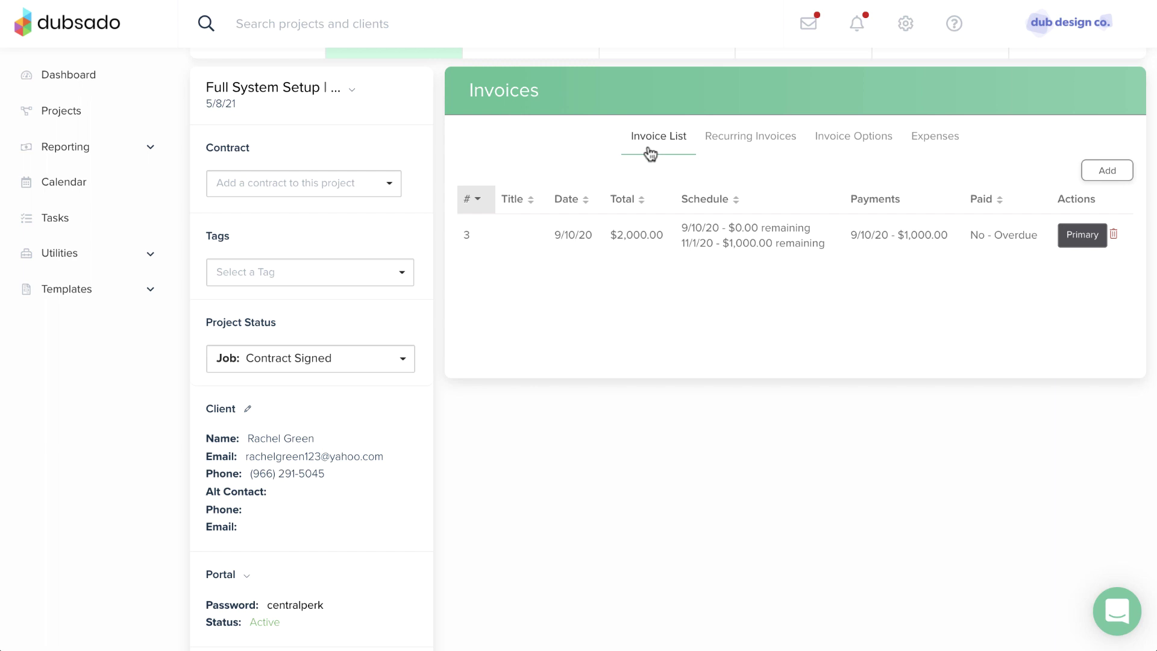
left_click(648, 235)
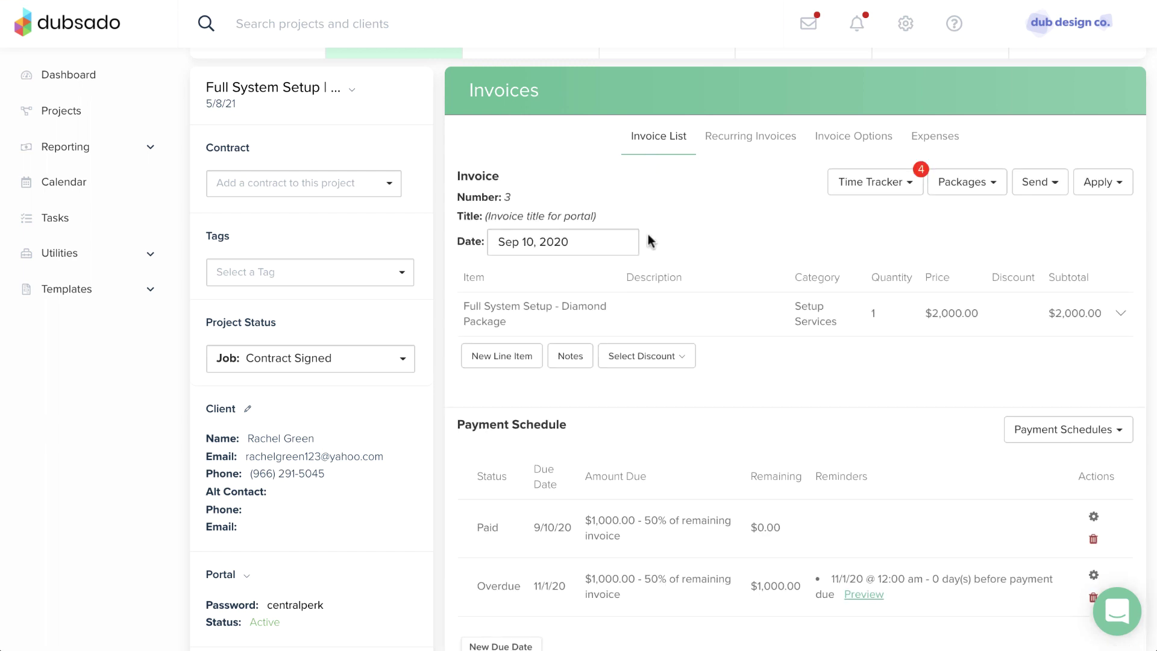
left_click(506, 197)
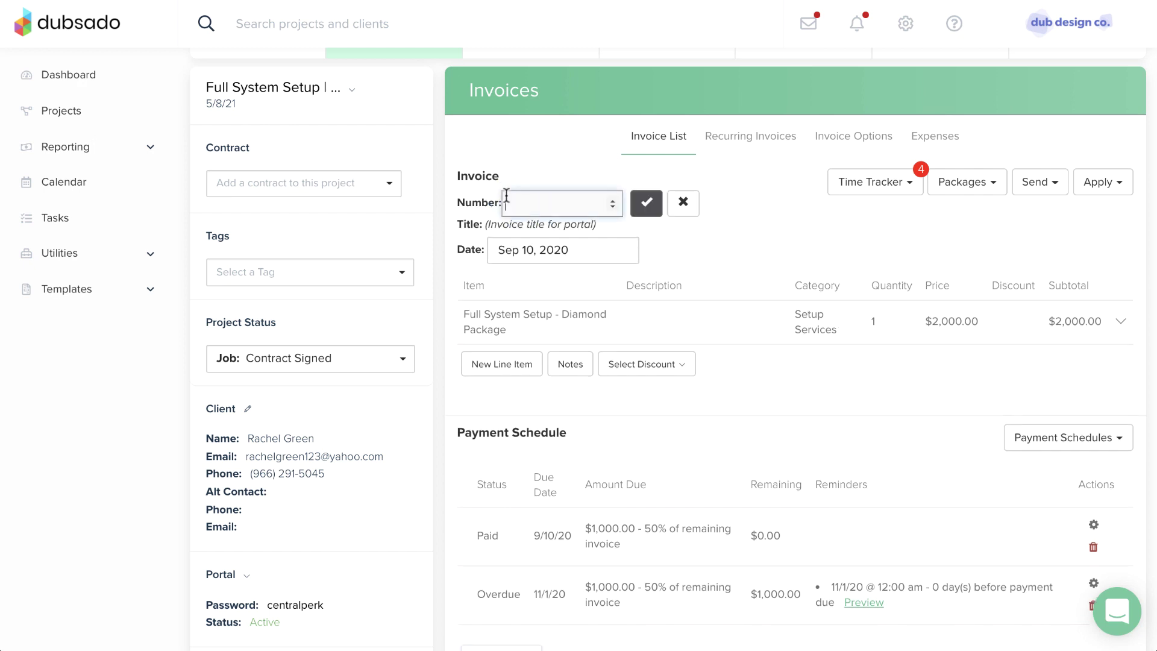
type("20")
left_click(646, 206)
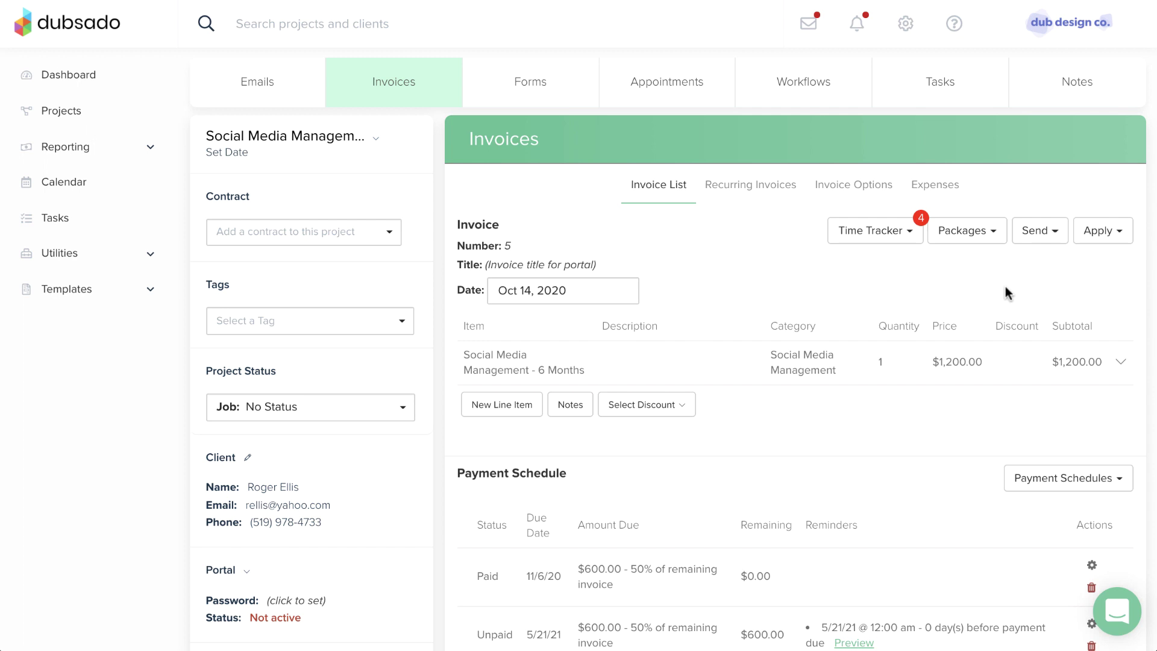
Record a $600 Check payment described as 'Check #201' on invoice 5
left_click(1105, 234)
left_click(1097, 256)
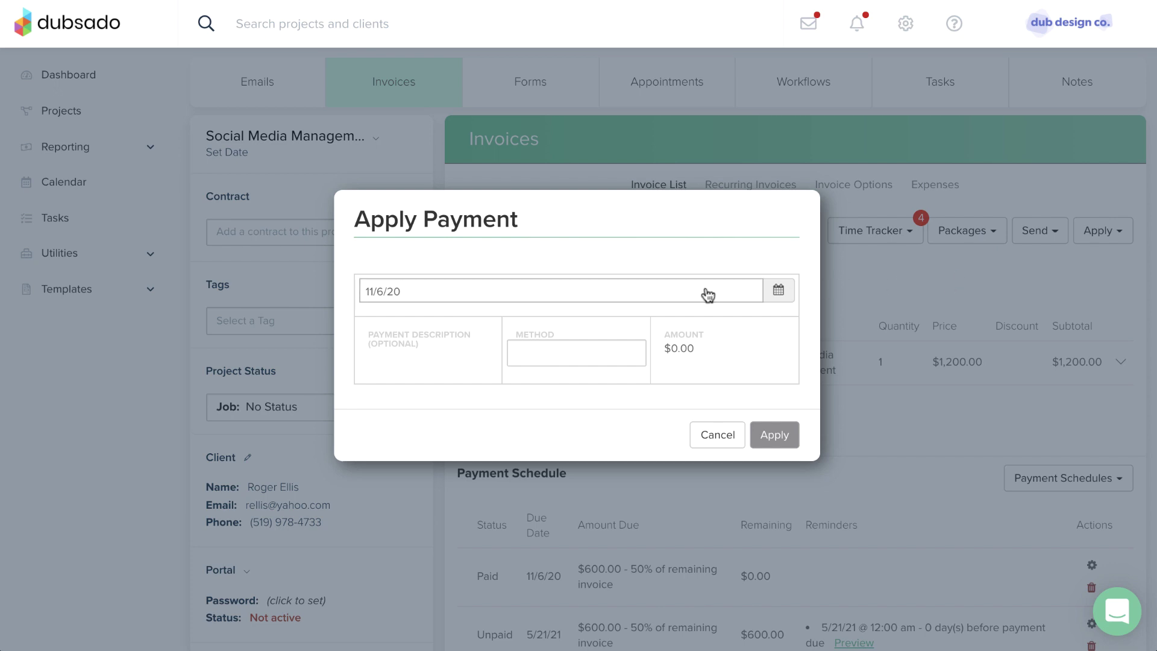
left_click(594, 353)
left_click(589, 380)
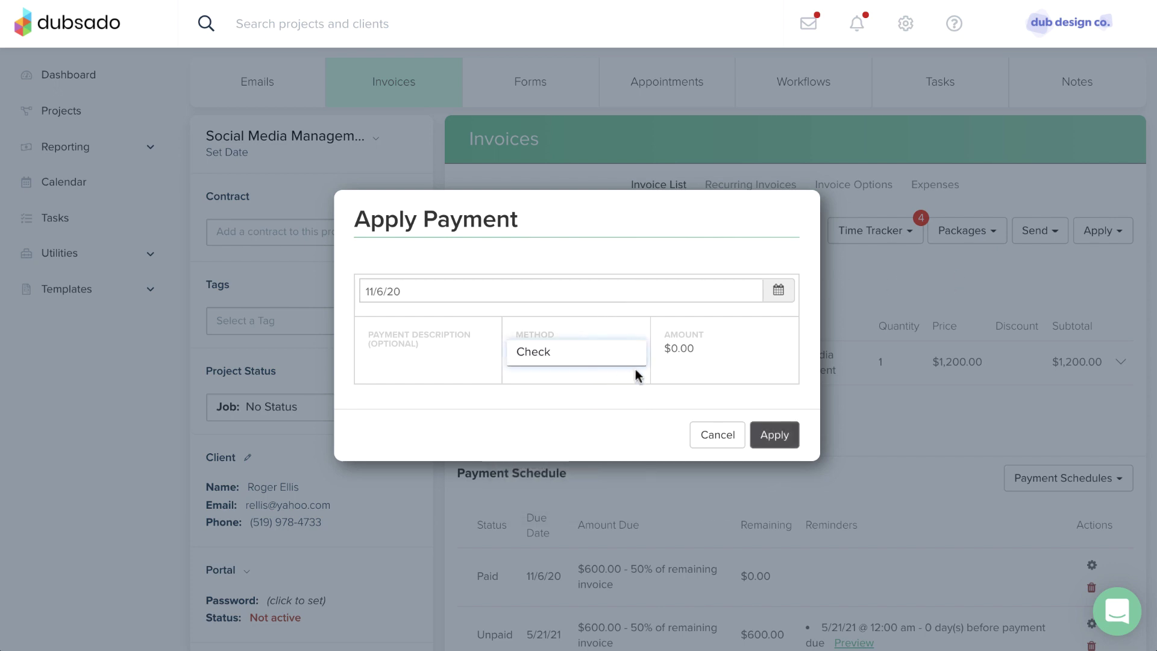
left_click(679, 349)
type("600")
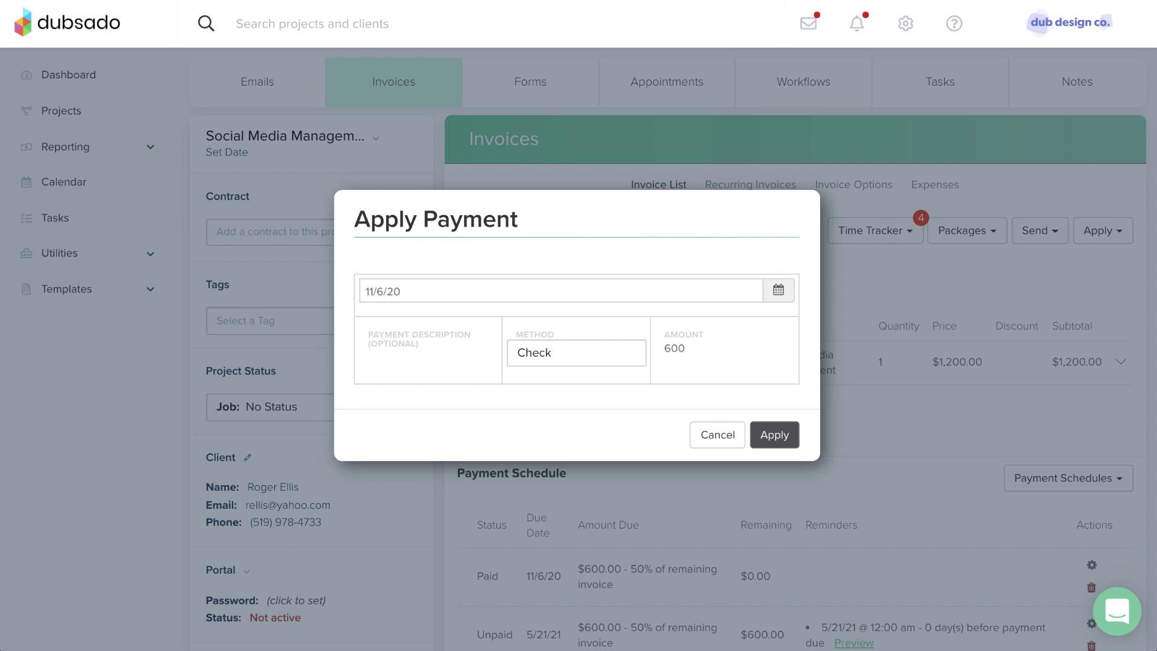
left_click(410, 359)
type("Check #201")
left_click(776, 435)
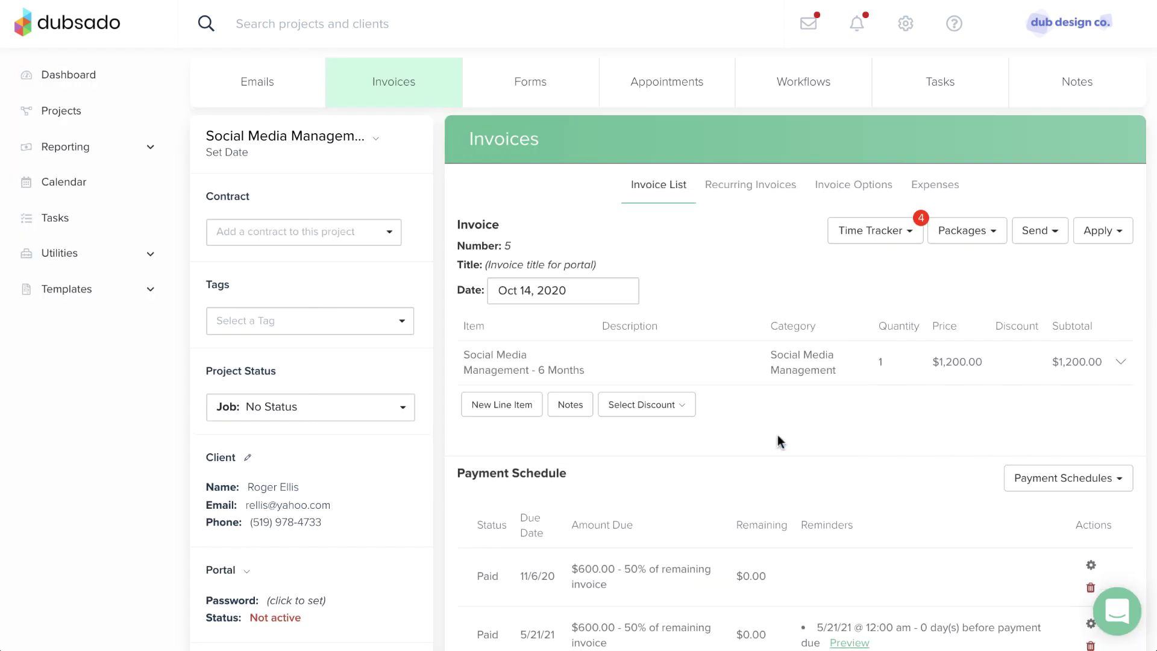
Scroll down through invoice 6 of the Full System Setup project
scroll(777, 435, "down", 4)
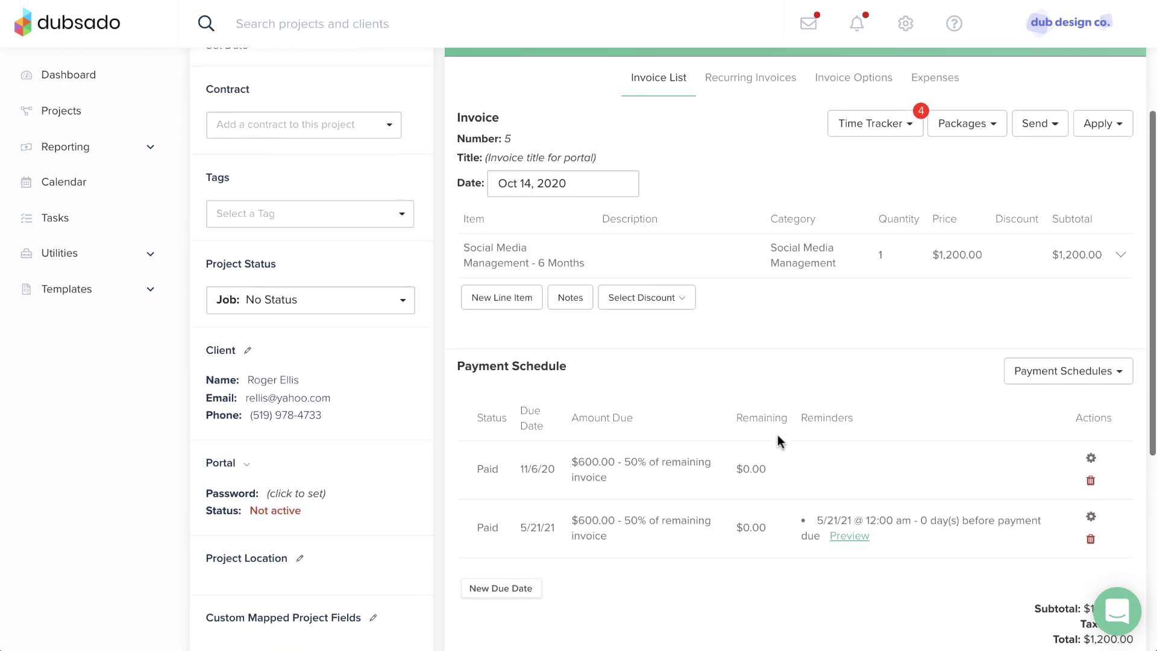
scroll(777, 440, "down", 2)
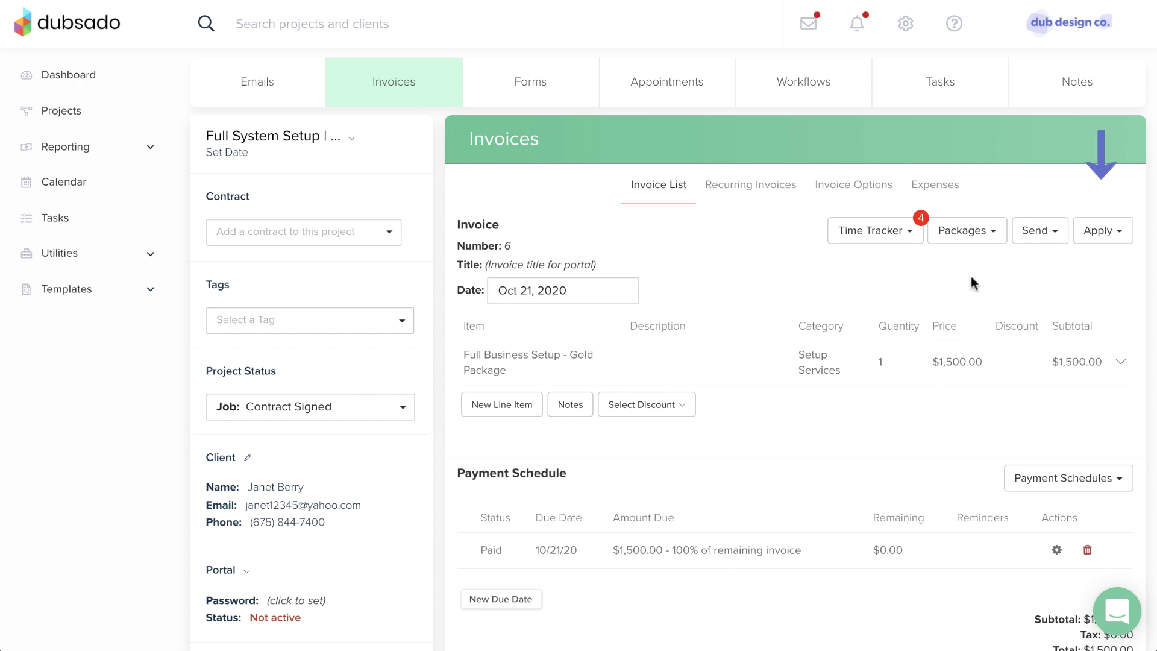
Refund $1,500 as Credit, dated 11/6/20, on invoice 6
left_click(1097, 232)
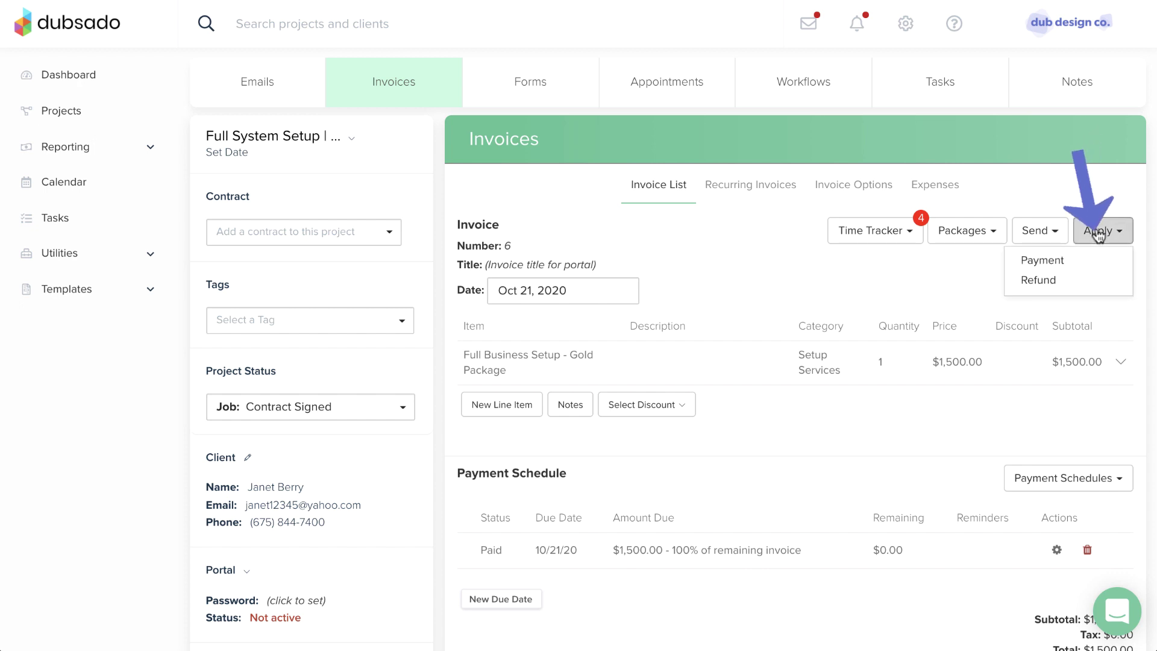
left_click(1087, 281)
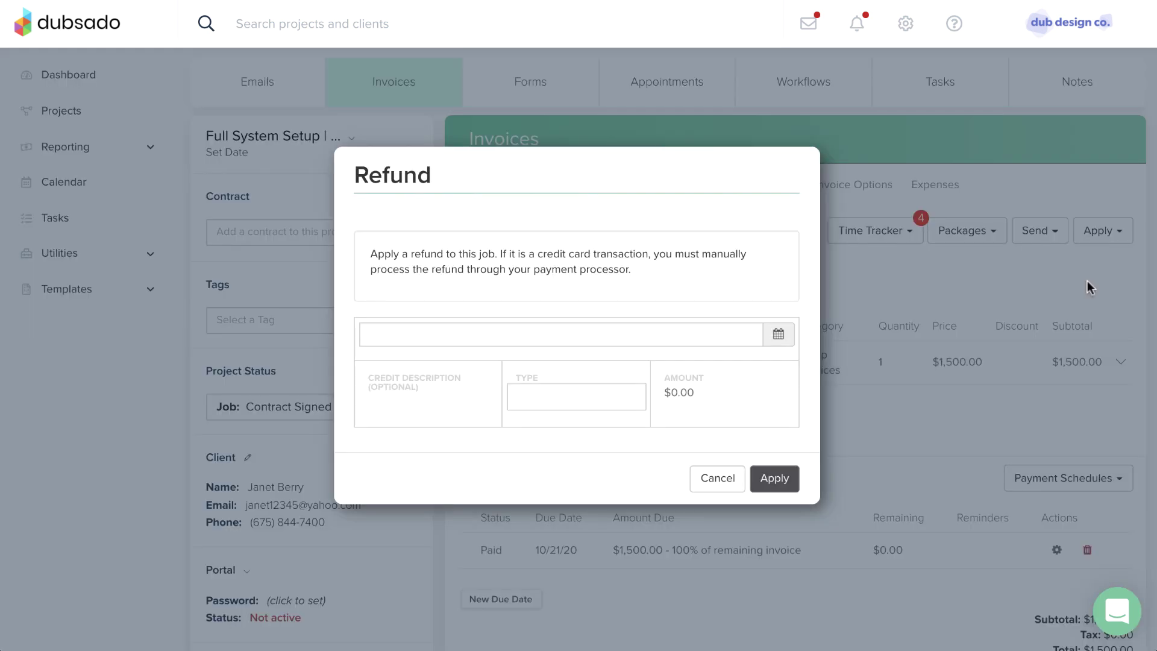
left_click(658, 338)
left_click(506, 402)
left_click(526, 398)
left_click(529, 443)
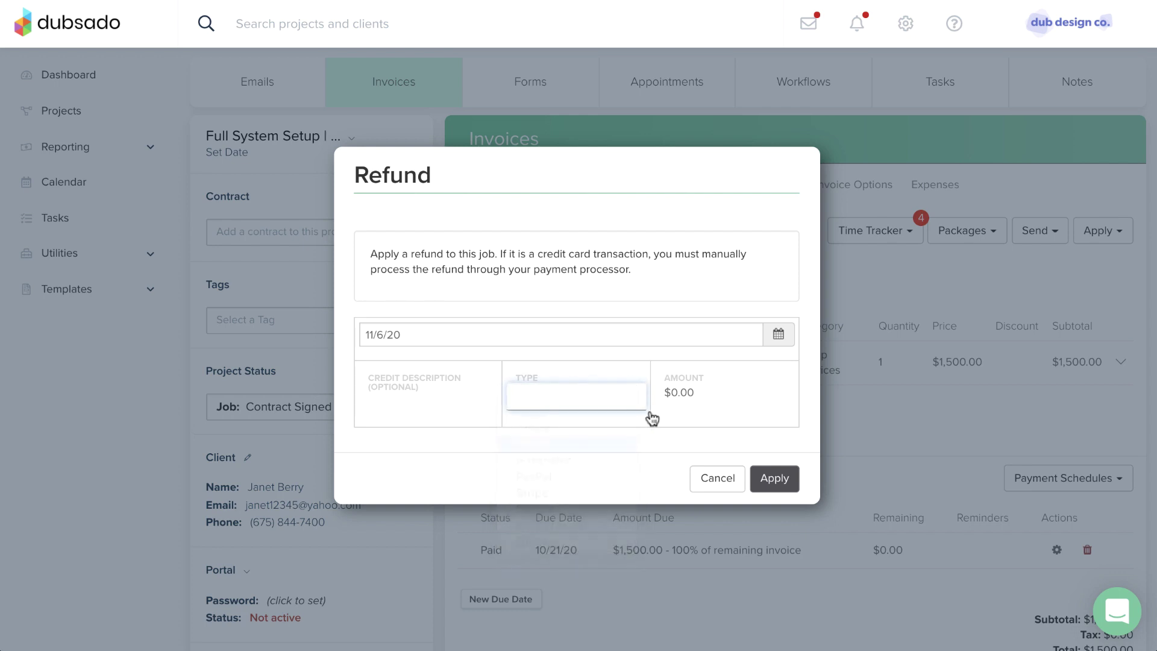
left_click(681, 393)
type("1500")
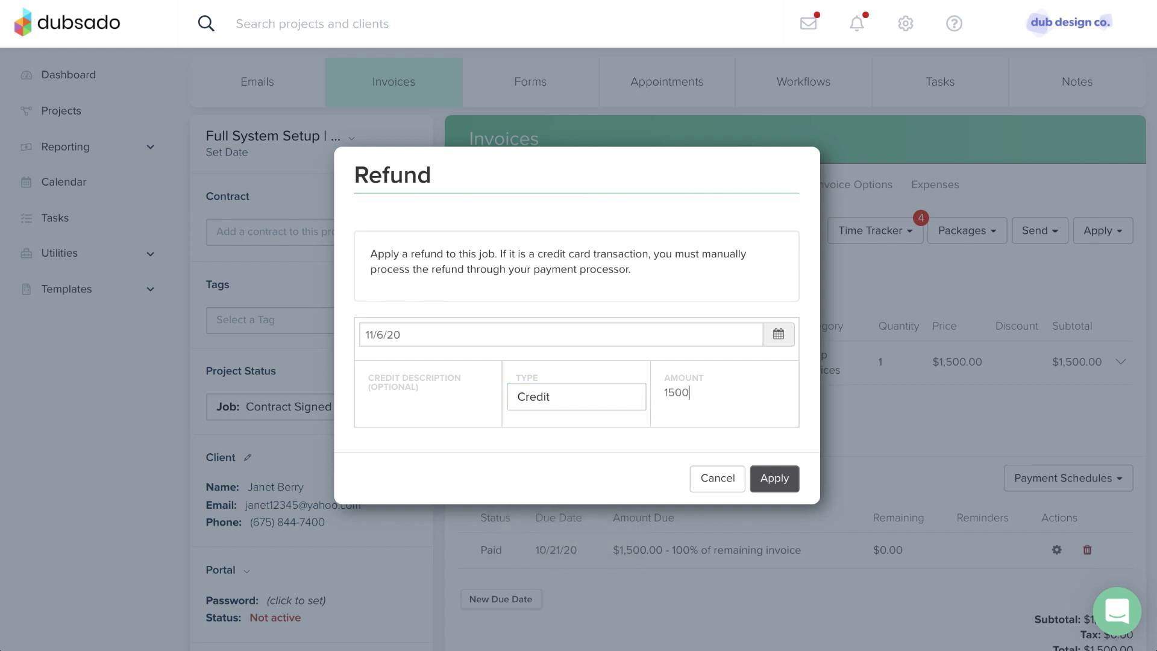
left_click(774, 479)
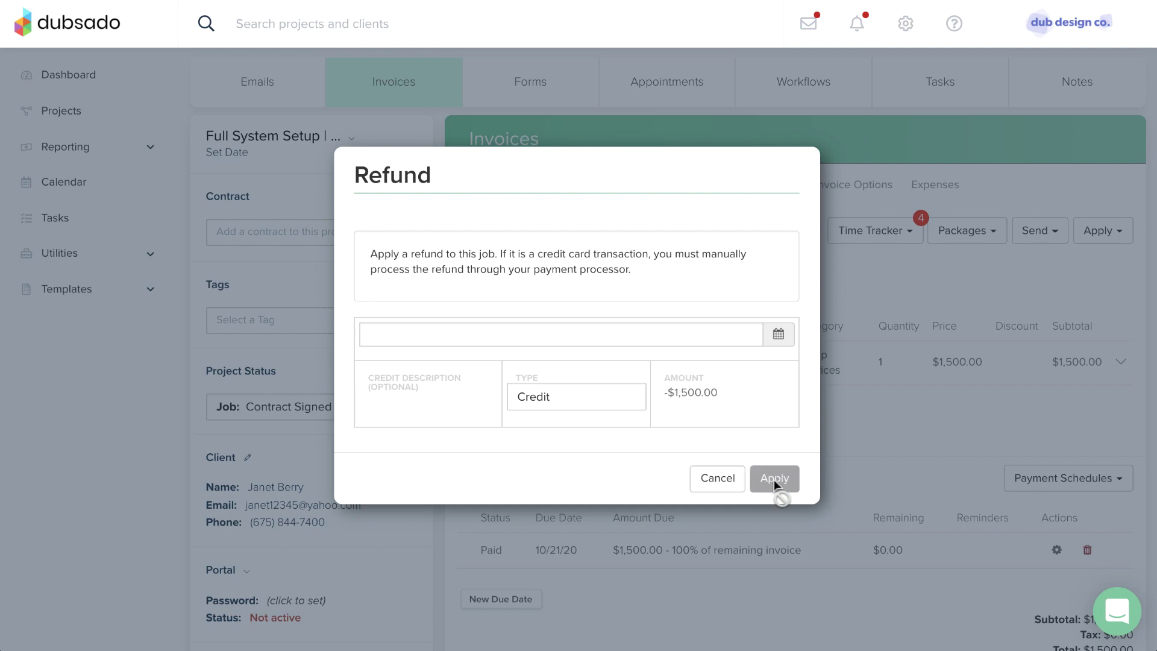
scroll(773, 479, "down", 3)
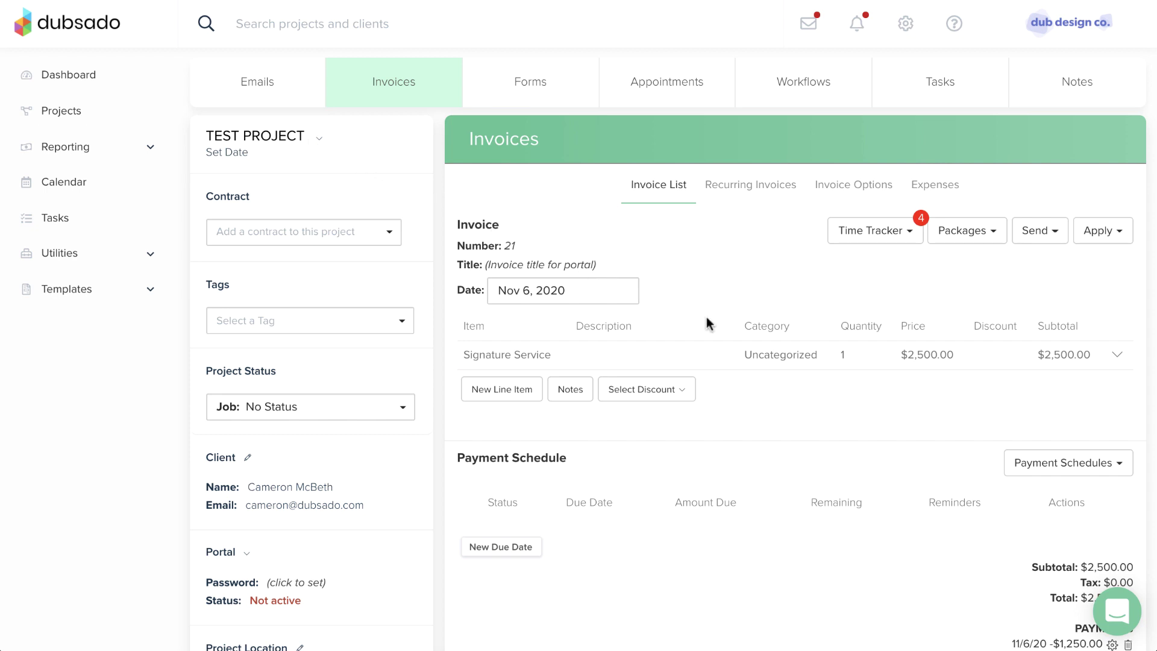
Show TEST PROJECT's Invoice List with invoice 21 at $2,500 and $1,250 paid
scroll(706, 322, "down", 3)
scroll(706, 317, "up", 3)
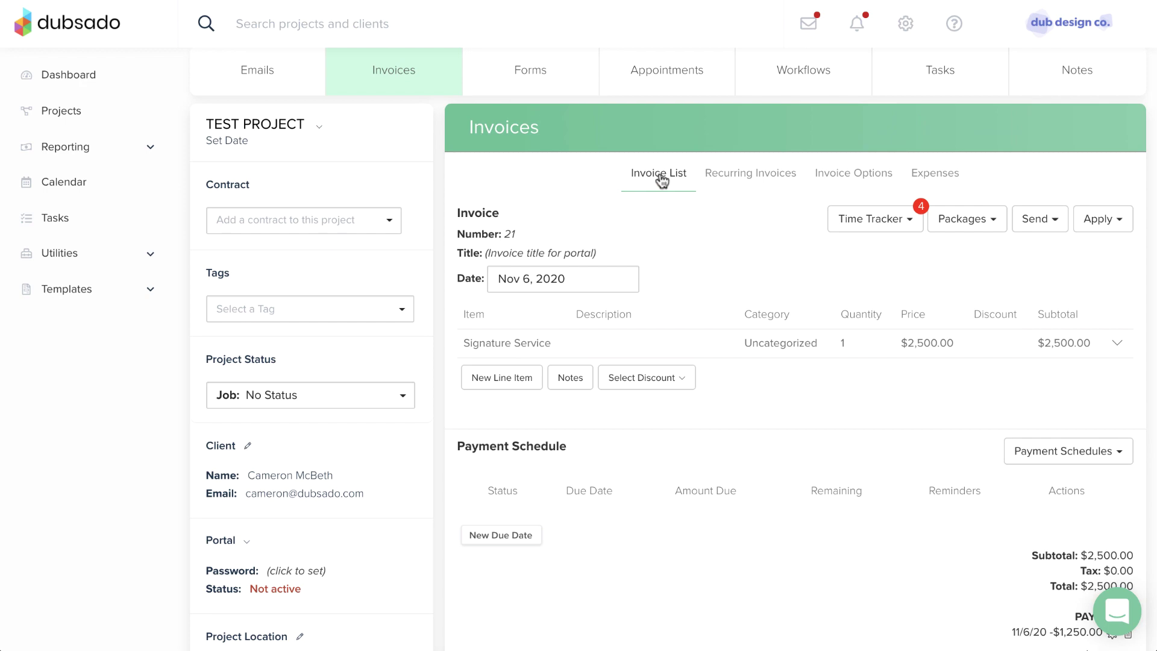
left_click(661, 180)
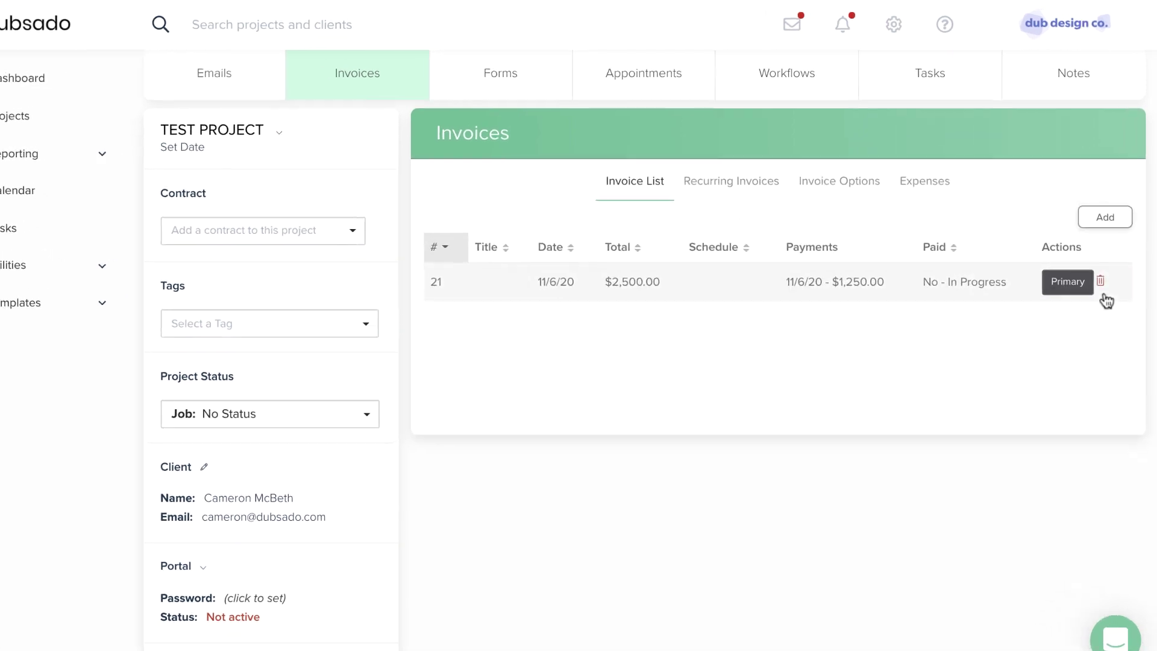